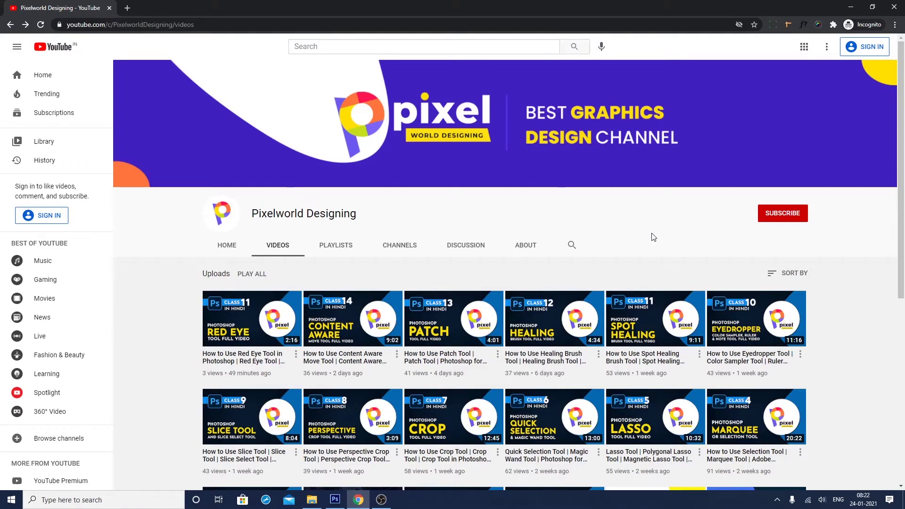
- Bring the portrait photo pexels-andrea-piacquadio-3766222.jpg in Photoshop to the front from the taskbar
left_click(335, 499)
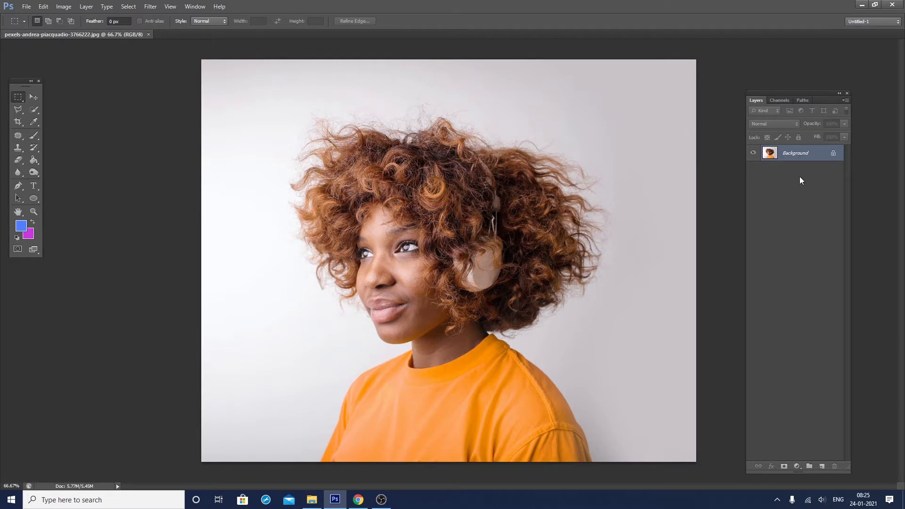
- Unlock the Background as Layer 0 and add a new Layer 1 beneath it
double_click(815, 158)
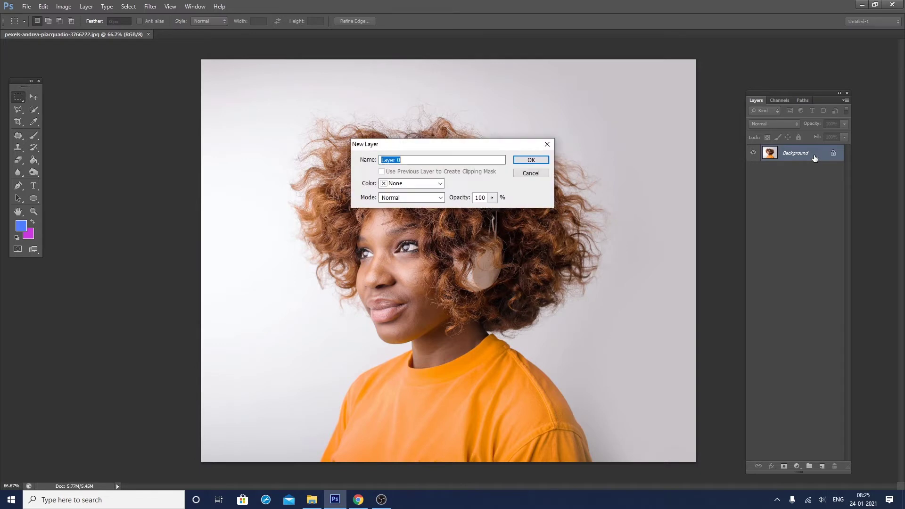
key("Return")
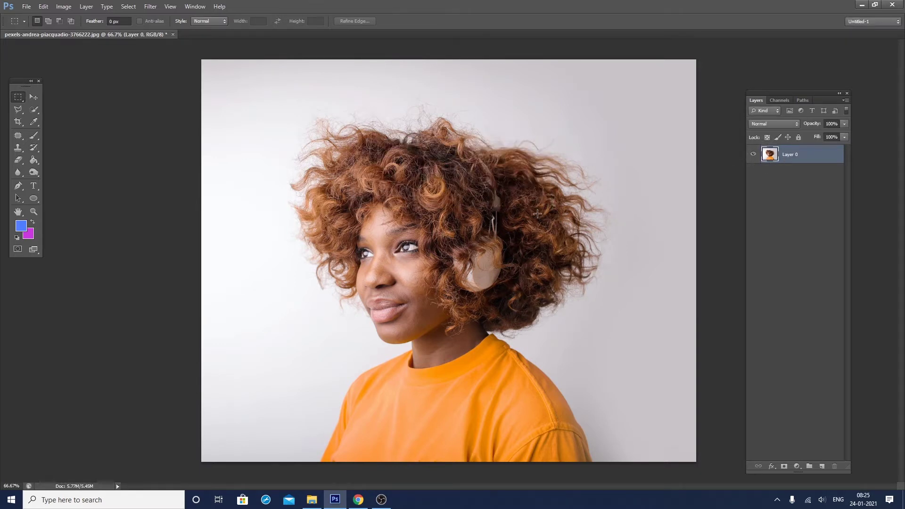
left_click(822, 467)
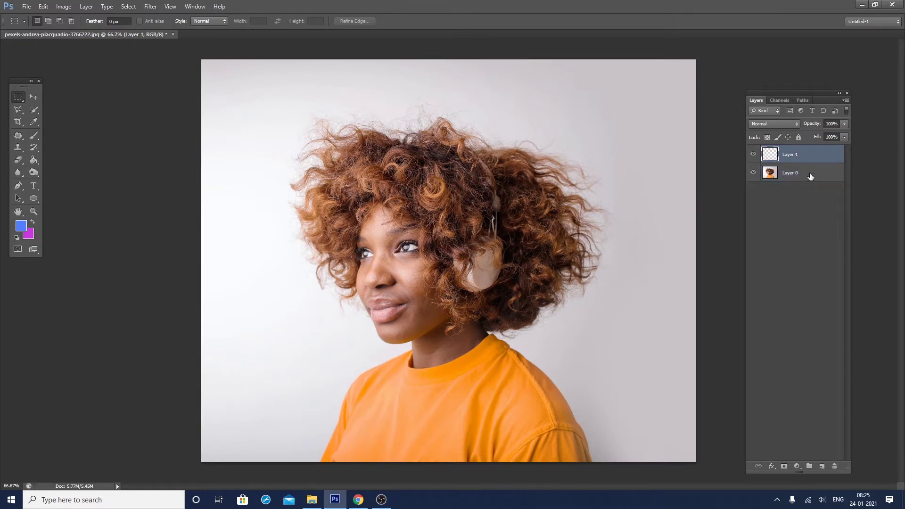
left_click_drag(806, 155, 812, 188)
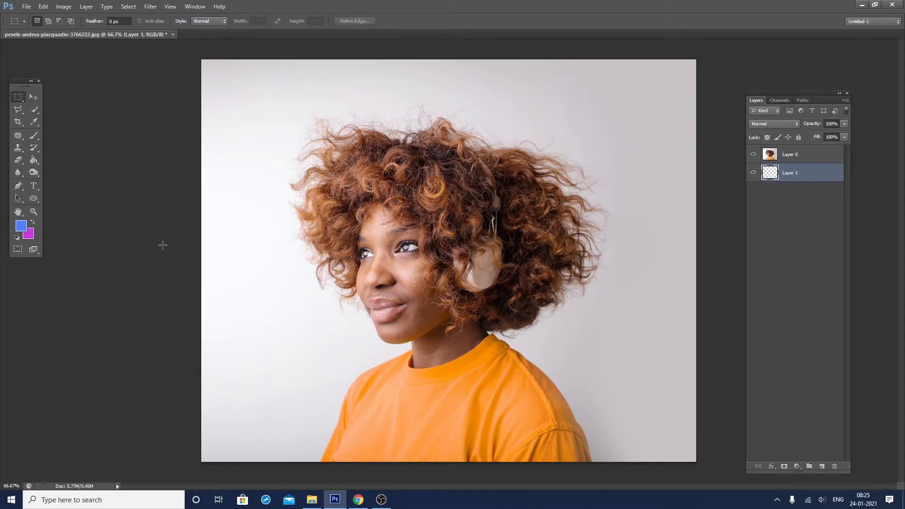
- Fill Layer 1 with the shirt's sampled orange, then duplicate Layer 0 as Layer 0 copy
left_click(29, 235)
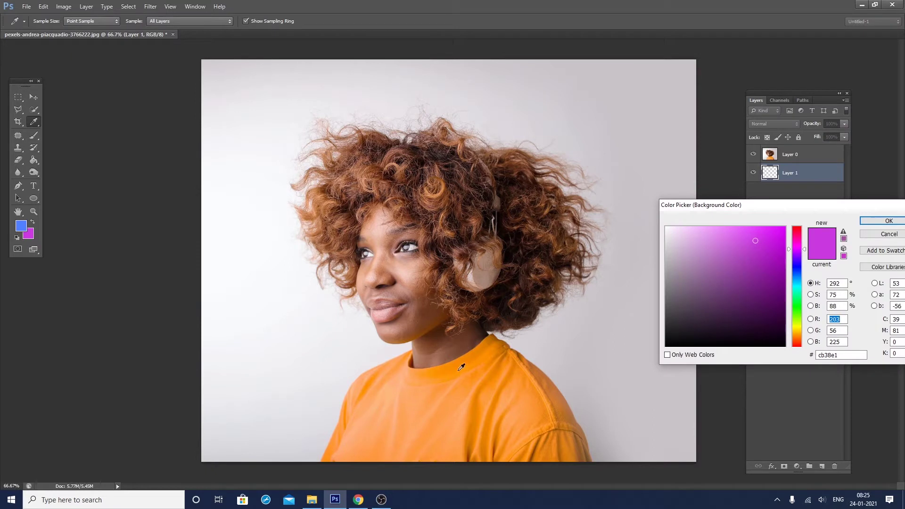
left_click(467, 359)
key("Return")
key("ctrl+BackSpace")
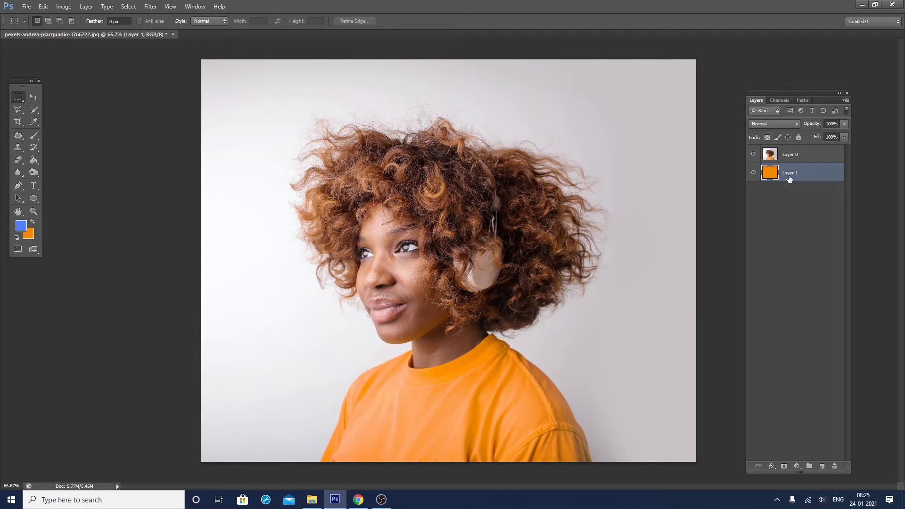
left_click(789, 157)
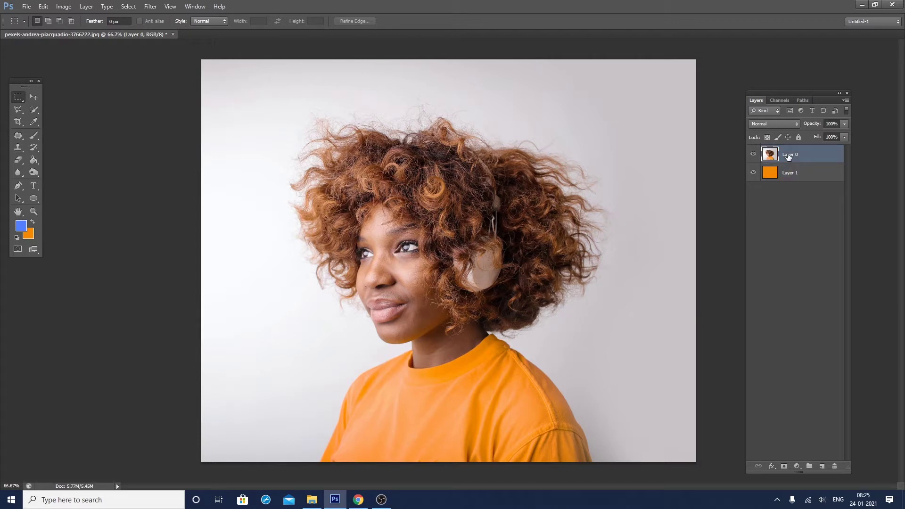
key("ctrl+j")
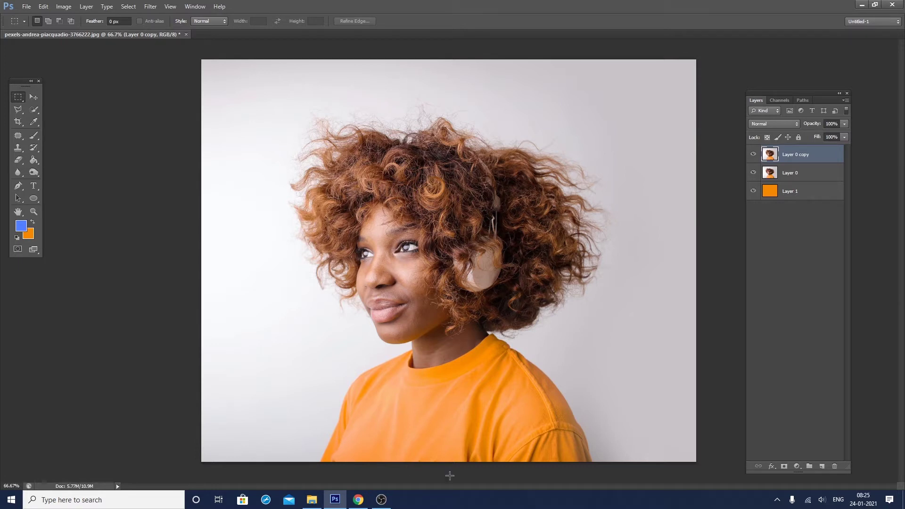
- Pick the Quick Selection Tool, zoom in and set a medium brush size
left_click(34, 110)
left_click(72, 108)
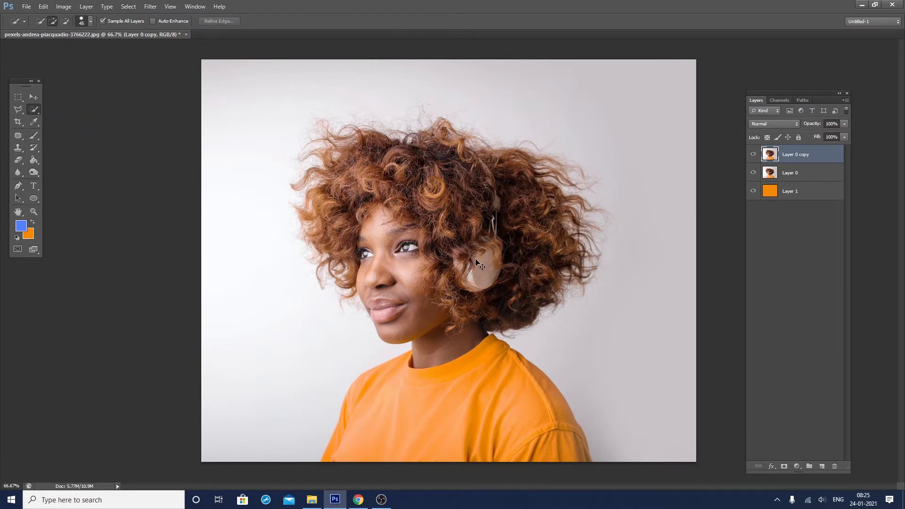
scroll(475, 258, "up", 1)
scroll(465, 280, "up", 1)
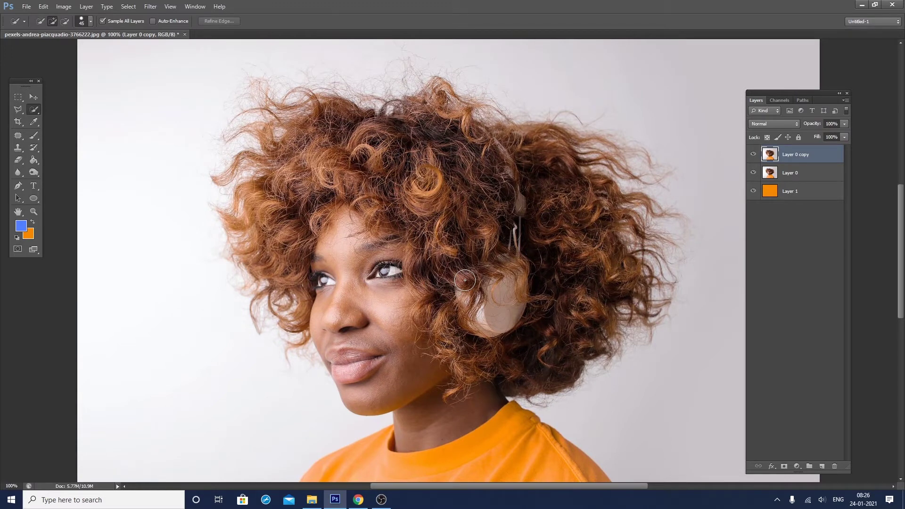
scroll(464, 280, "up", 2)
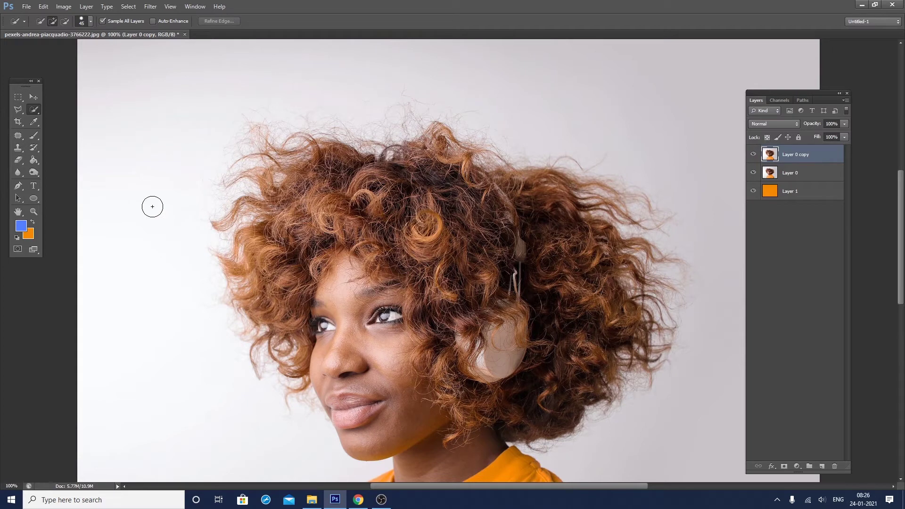
key("bracketleft")
key("bracketleft")
key("bracketleft")
key("bracketright")
key("bracketright")
key("bracketright")
key("bracketleft")
key("bracketleft")
key("bracketleft")
- Quick-select the lower part of the orange shirt
scroll(326, 240, "down", 2)
scroll(321, 250, "down", 1)
scroll(314, 261, "down", 4)
scroll(307, 276, "down", 3)
scroll(306, 276, "down", 3)
mouse_move(274, 377)
left_mouse_down()
mouse_move(300, 351)
mouse_move(558, 362)
left_mouse_up()
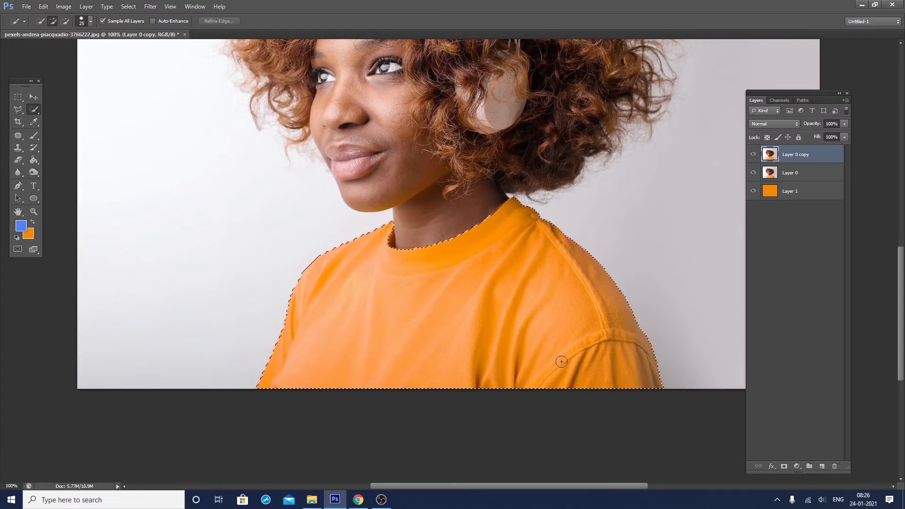
- Extend the selection over the collar, neck, chin and face
mouse_move(443, 238)
left_mouse_down()
mouse_move(456, 192)
mouse_move(485, 155)
left_mouse_up()
scroll(436, 266, "up", 3)
scroll(436, 266, "up", 1)
key("bracketleft")
key("bracketleft")
key("bracketright")
key("bracketright")
key("bracketright")
mouse_move(447, 332)
left_mouse_down()
mouse_move(335, 252)
mouse_move(271, 148)
mouse_move(508, 124)
mouse_move(491, 214)
left_mouse_up()
- Add the left hair outline to the selection, then zoom to 200% on the top of the hair
scroll(492, 214, "up", 3)
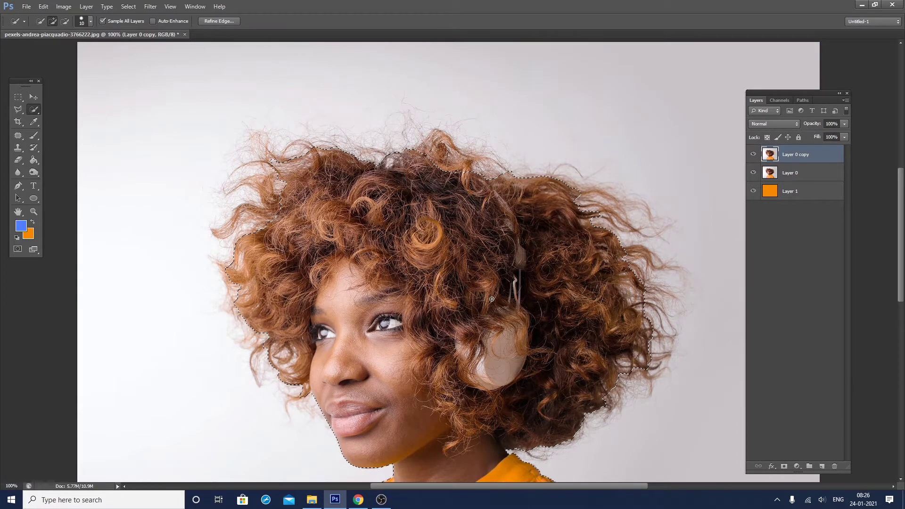
scroll(491, 299, "up", 3)
mouse_move(264, 245)
left_mouse_down()
mouse_move(245, 186)
mouse_move(187, 107)
mouse_move(222, 208)
left_mouse_up()
scroll(272, 263, "up", 2)
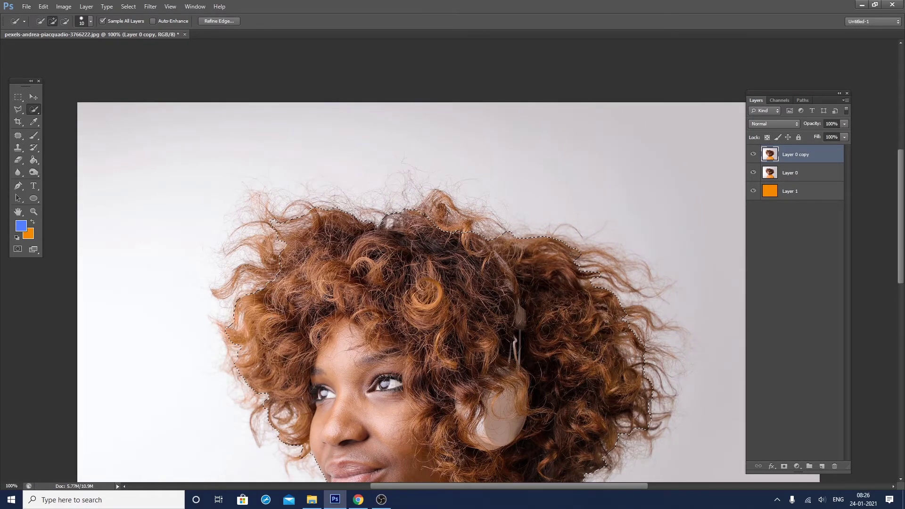
key("ctrl+plus")
key("ctrl+minus")
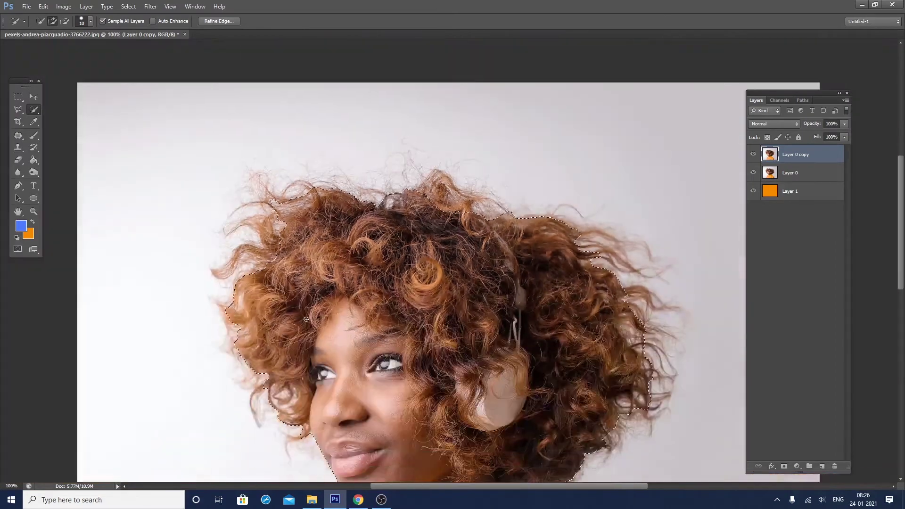
key("ctrl+plus")
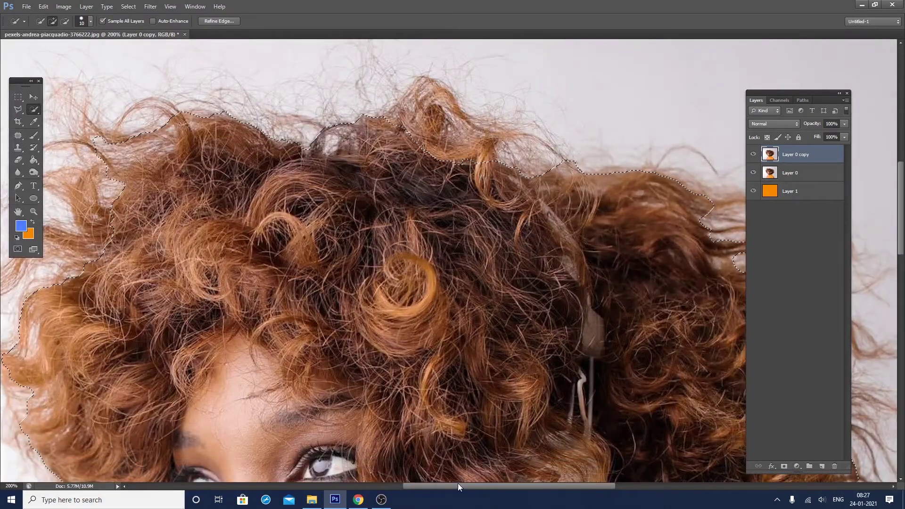
- With a very small brush, add fine strands along the left and top hair edges
left_click_drag(458, 485, 399, 485)
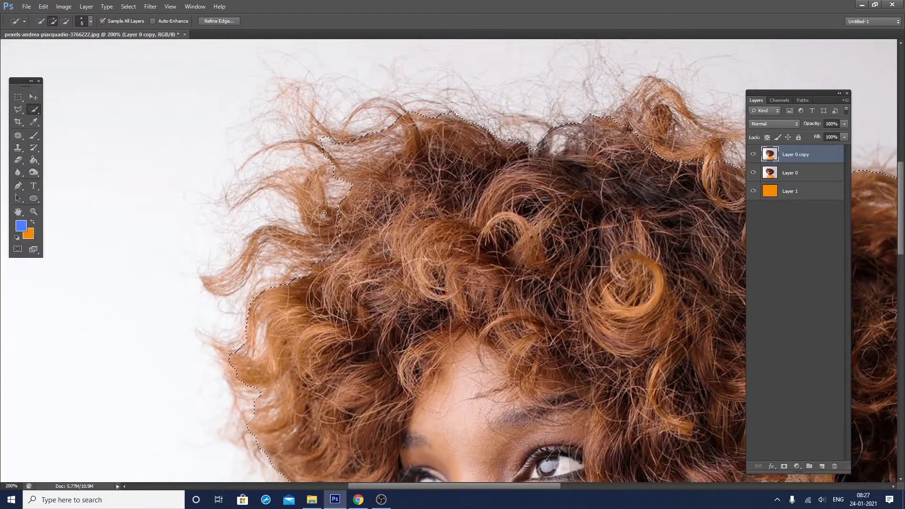
key("bracketleft")
key("bracketleft")
key("bracketleft")
mouse_move(271, 216)
left_mouse_down()
mouse_move(290, 148)
mouse_move(225, 304)
mouse_move(244, 364)
mouse_move(247, 326)
left_mouse_up()
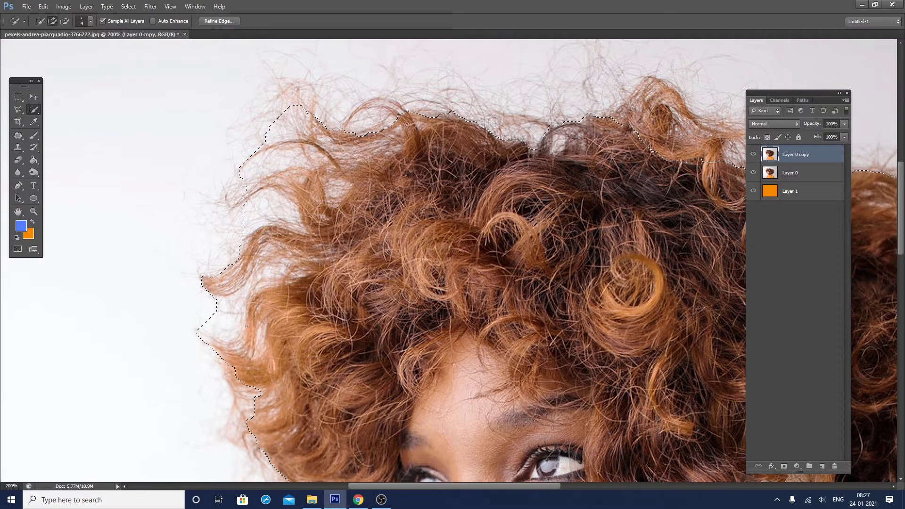
left_click_drag(241, 207, 254, 169)
left_click_drag(269, 119, 281, 81)
left_click_drag(280, 116, 445, 130)
- Back at 100%, add more top strands and the right side of the hair
key("ctrl+minus")
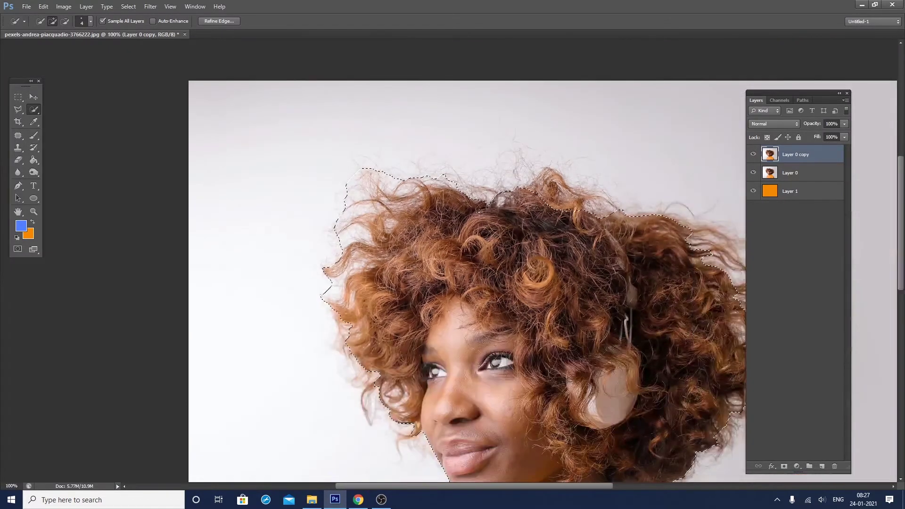
left_click_drag(490, 196, 533, 162)
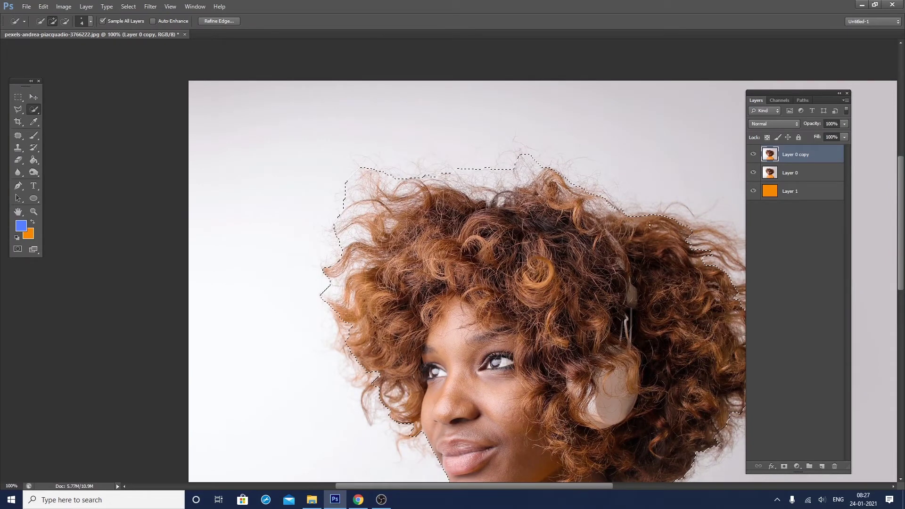
left_click_drag(679, 231, 710, 259)
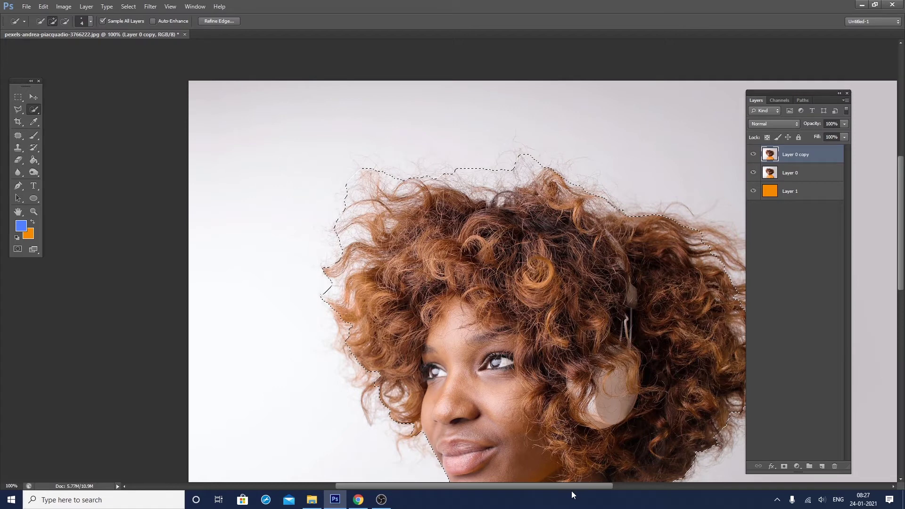
left_click_drag(571, 485, 603, 486)
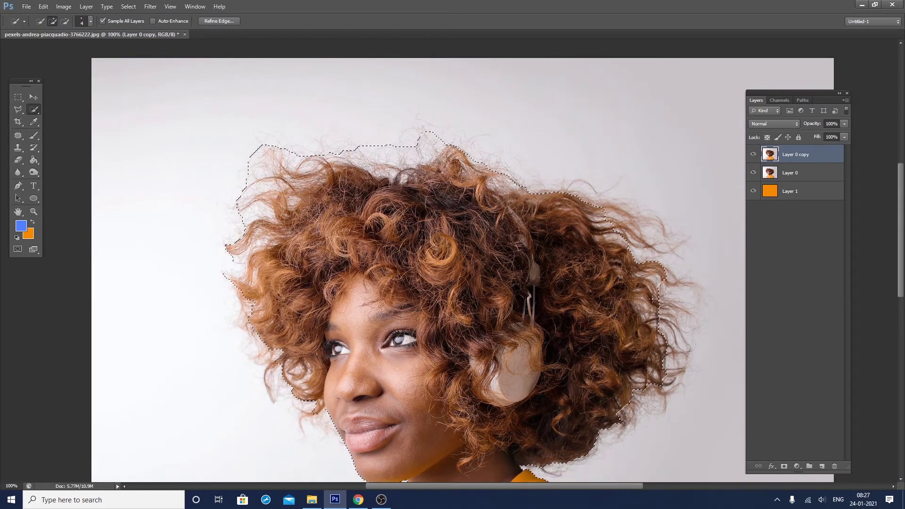
- Extend the selection along the right hair edge, undoing an accidental whole-image selection
mouse_move(632, 237)
left_mouse_down()
mouse_move(634, 397)
mouse_move(659, 314)
left_mouse_up()
left_click_drag(682, 282, 671, 276)
left_click_drag(623, 218, 627, 218)
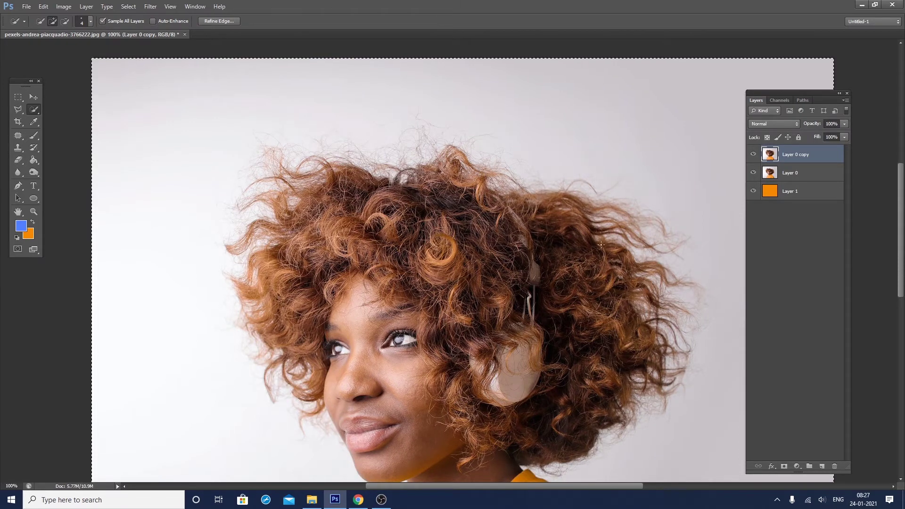
key("ctrl+z")
left_click_drag(660, 282, 610, 214)
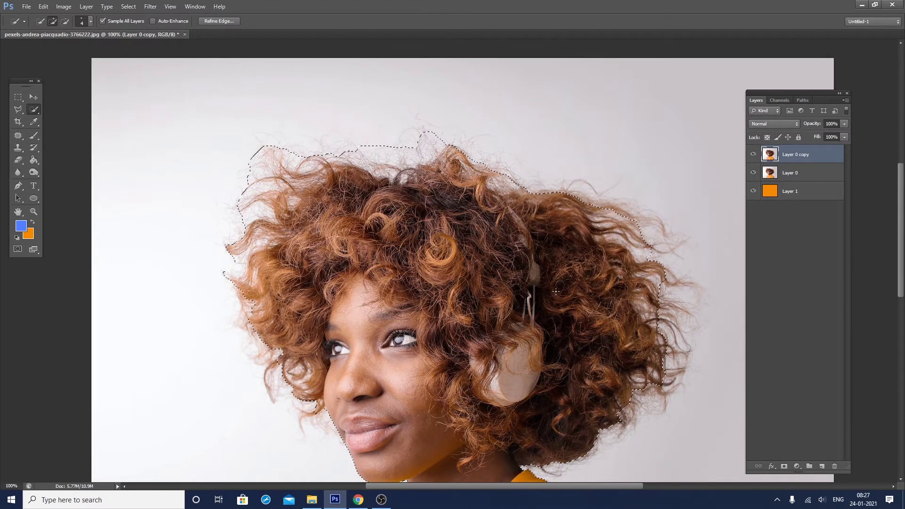
scroll(556, 291, "down", 5)
mouse_move(669, 251)
left_mouse_down()
mouse_move(684, 265)
mouse_move(632, 290)
left_mouse_up()
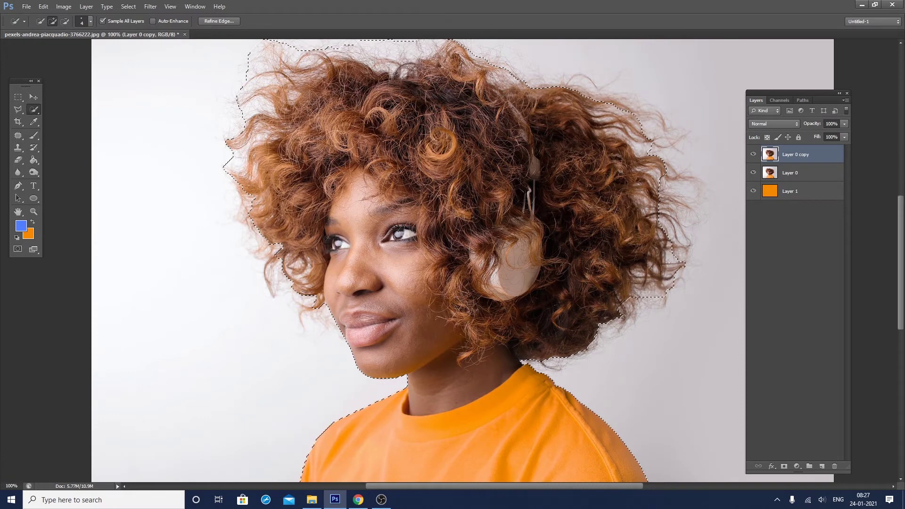
left_click_drag(671, 228, 678, 211)
- Add the upper-right hair strands, zoom out to the whole photo, and open Refine Edge
scroll(464, 260, "up", 1)
left_click_drag(643, 176, 664, 187)
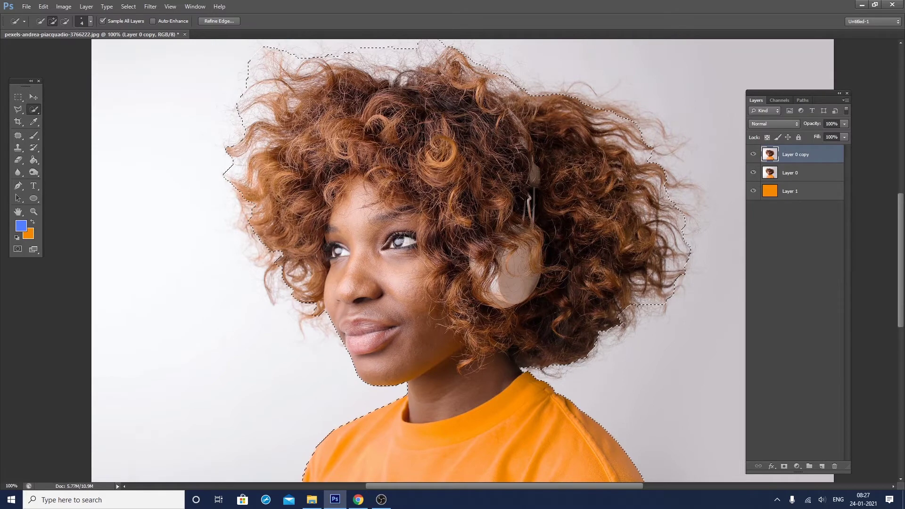
left_click_drag(657, 142, 655, 120)
scroll(333, 145, "up", 2)
scroll(333, 145, "up", 2)
scroll(333, 145, "up", 2)
scroll(334, 145, "down", 2)
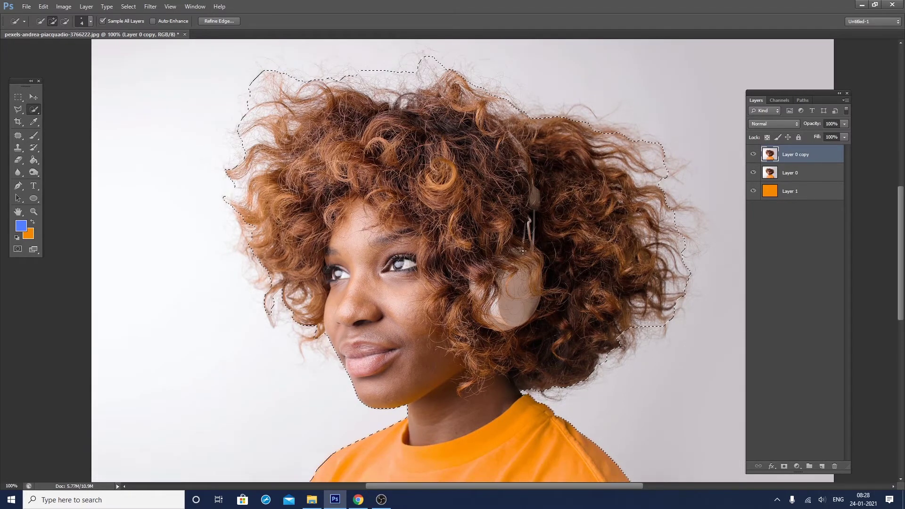
scroll(334, 145, "down", 2)
key("ctrl+minus")
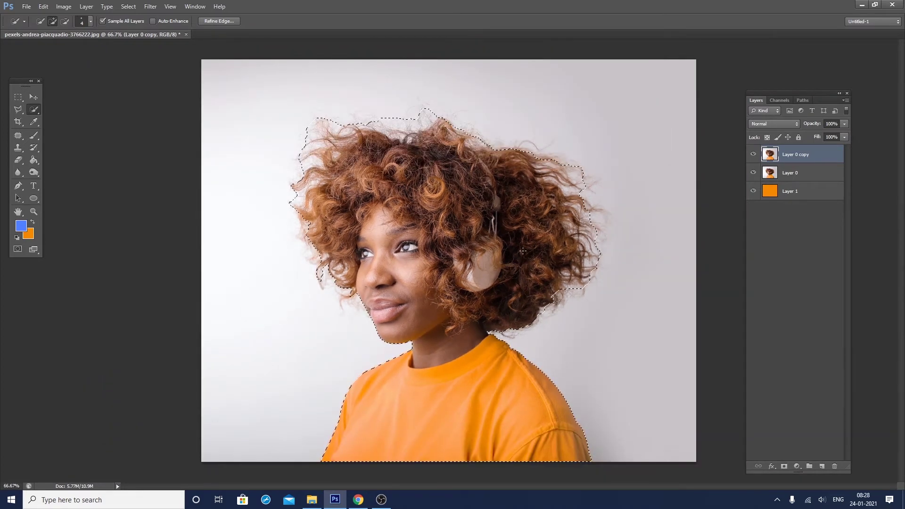
left_click(222, 22)
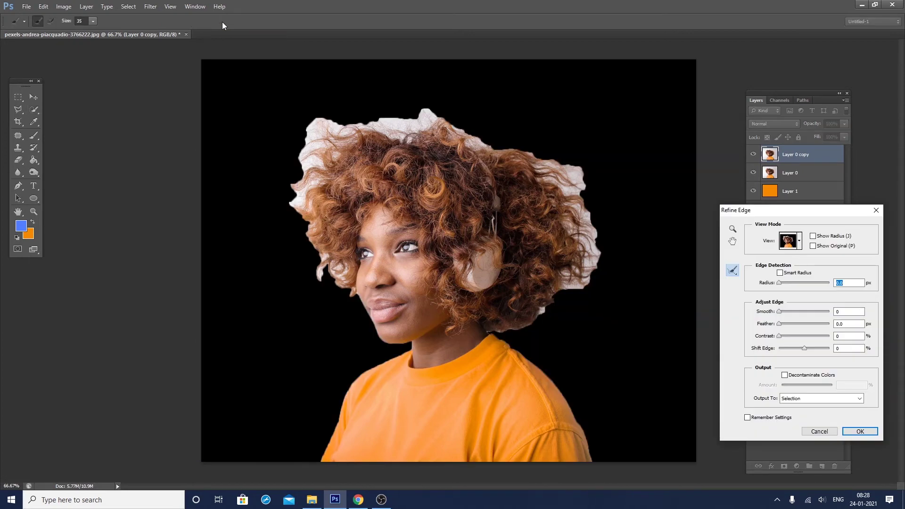
- In Refine Edge, preview On Black, enable Smart Radius and set the radius to 10 px
left_click_drag(819, 215, 635, 121)
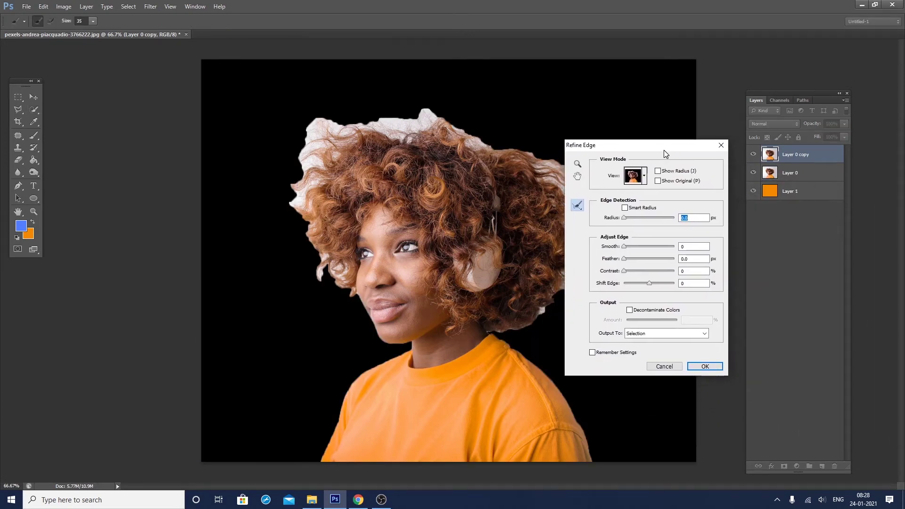
left_click_drag(635, 122, 646, 156)
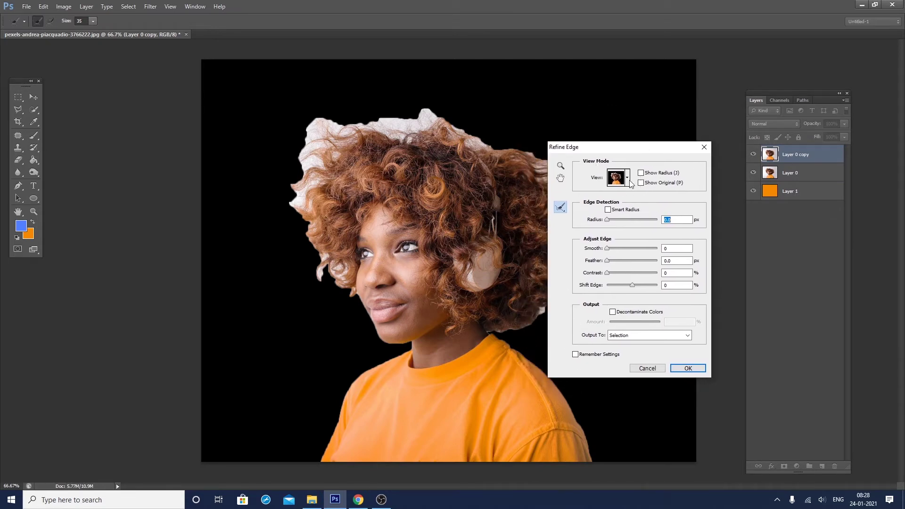
left_click(627, 179)
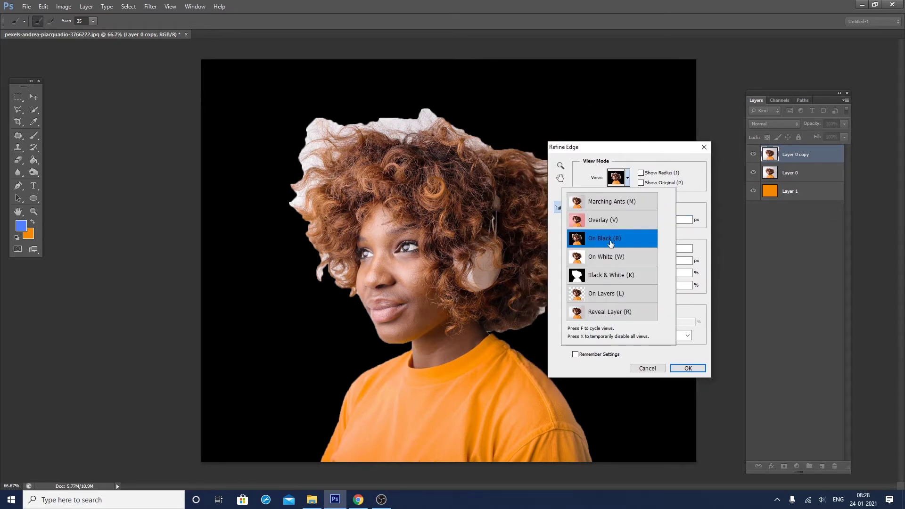
left_click(631, 178)
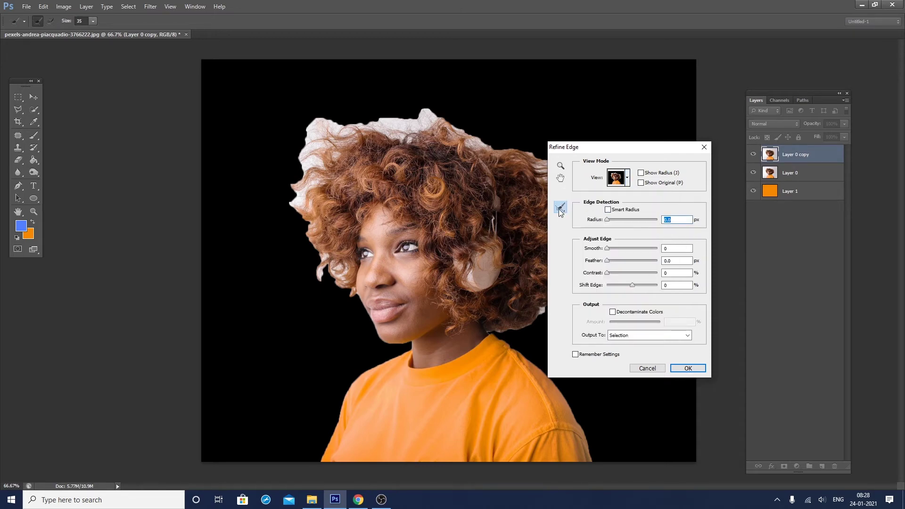
left_click(608, 209)
left_click(663, 219)
left_click_drag(614, 218, 633, 226)
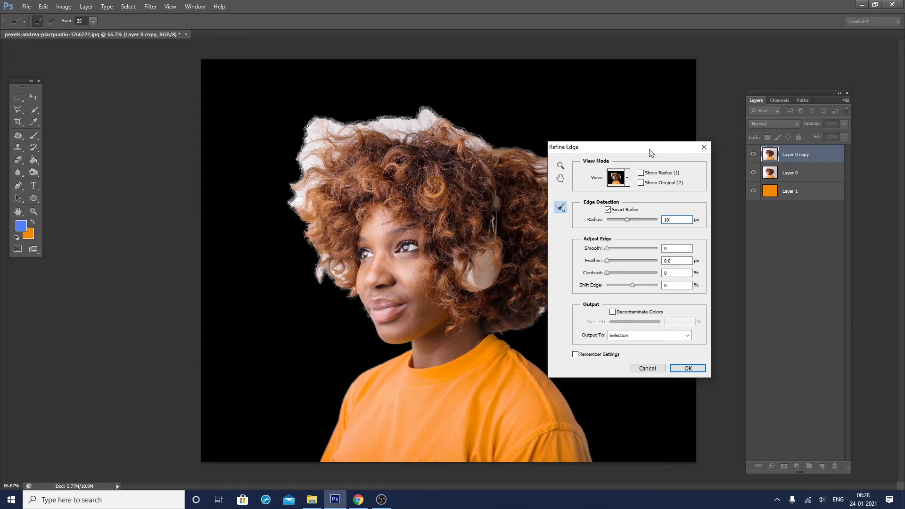
left_click_drag(650, 151, 742, 152)
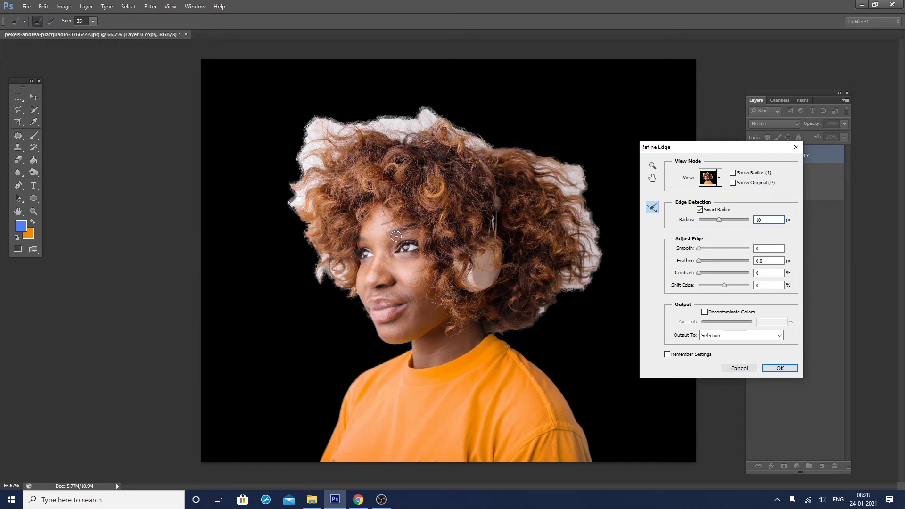
left_click(94, 21)
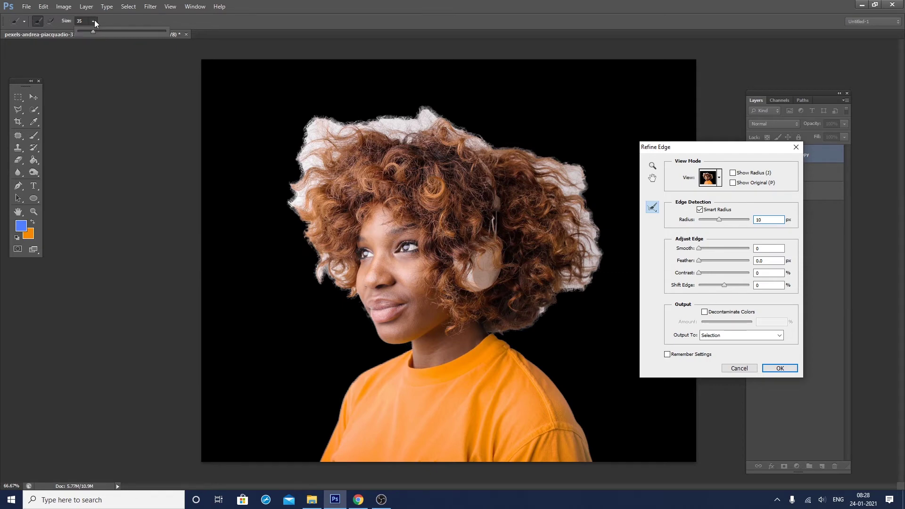
- Shrink the Refine Radius brush and paint along the left, top and right hair edges
left_click_drag(92, 31, 140, 32)
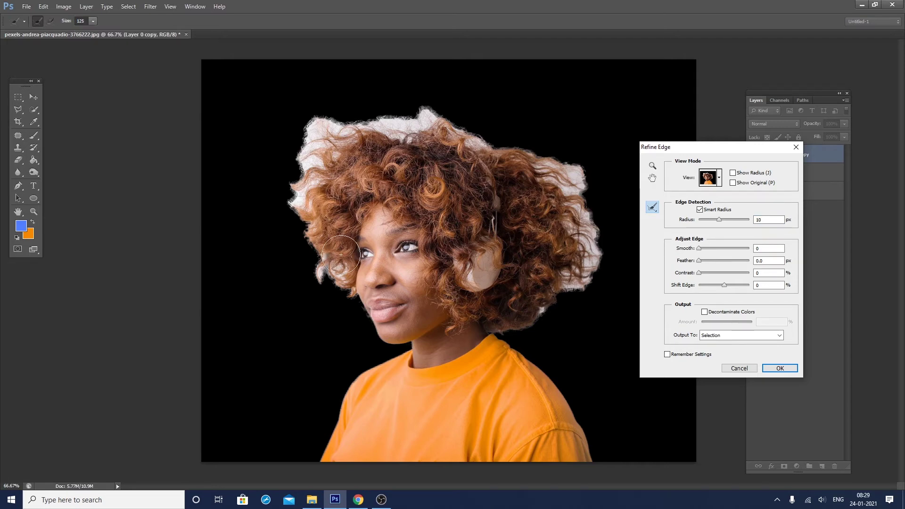
key("bracketleft")
key("bracketleft")
key("bracketleft")
key("bracketleft")
key("bracketleft")
key("bracketleft")
mouse_move(302, 219)
left_mouse_down()
mouse_move(485, 142)
mouse_move(579, 287)
mouse_move(580, 240)
mouse_move(317, 263)
left_mouse_up()
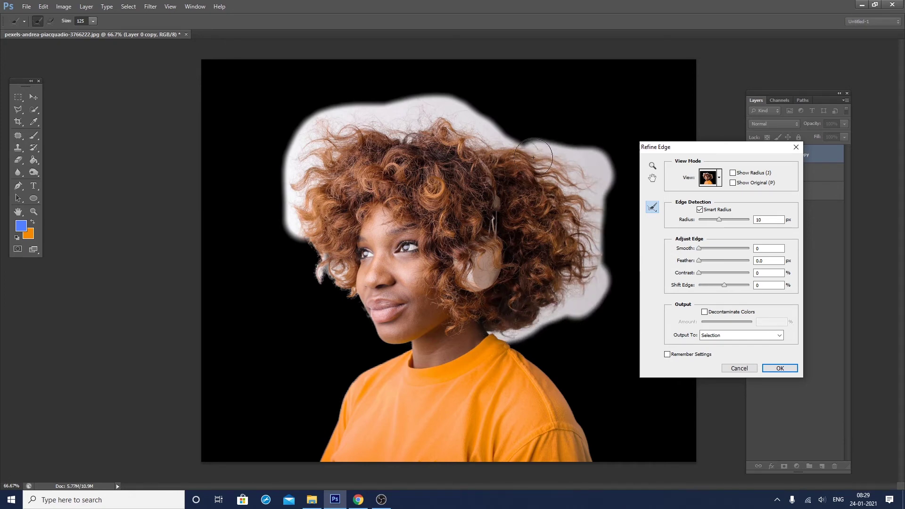
mouse_move(317, 263)
left_mouse_down()
mouse_move(356, 137)
mouse_move(293, 253)
left_mouse_up()
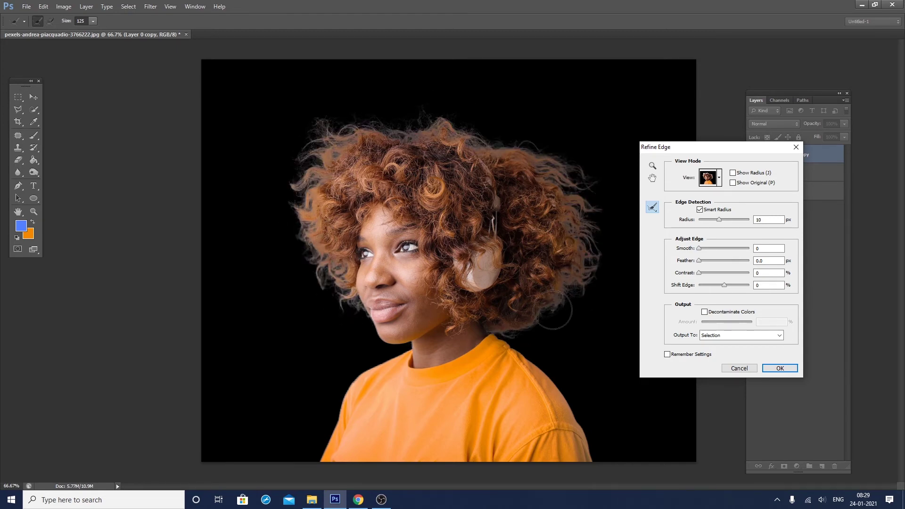
mouse_move(521, 313)
left_mouse_down()
mouse_move(559, 171)
mouse_move(316, 243)
left_mouse_up()
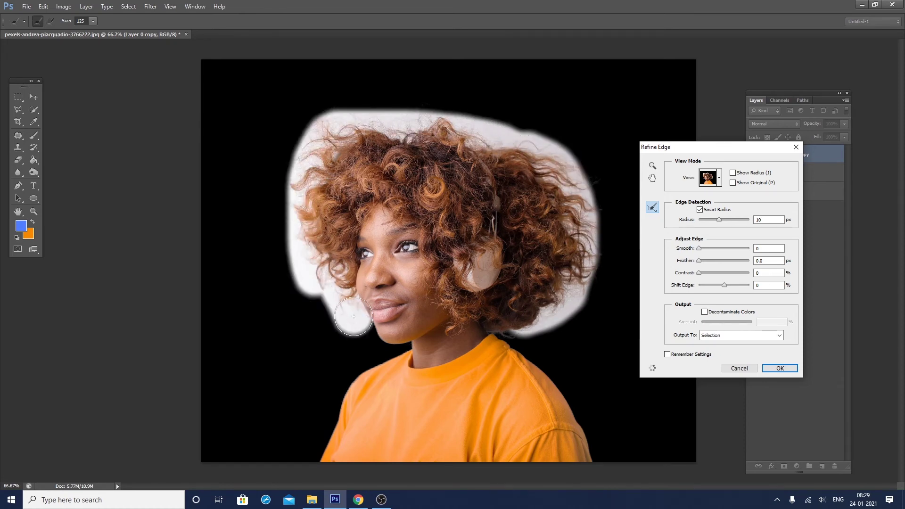
mouse_move(315, 243)
left_mouse_down()
mouse_move(413, 140)
mouse_move(552, 218)
mouse_move(533, 334)
mouse_move(494, 332)
left_mouse_up()
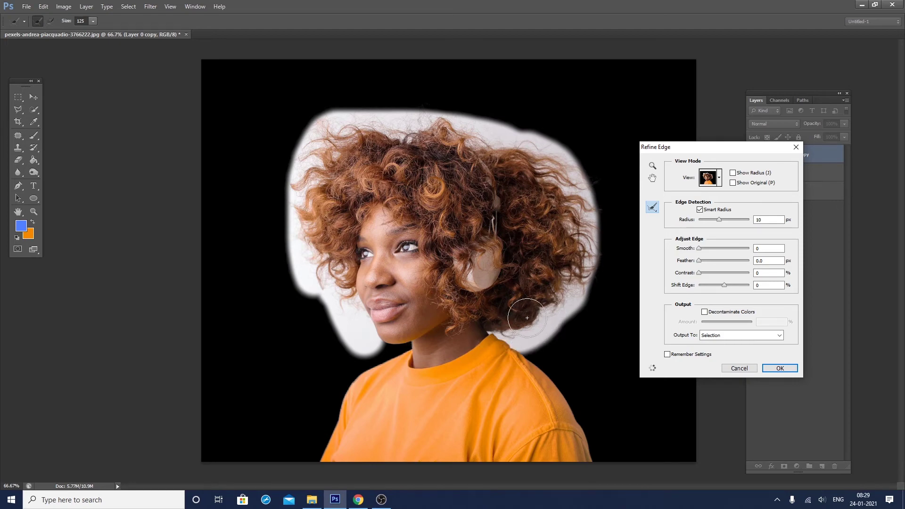
mouse_move(566, 304)
left_mouse_down()
mouse_move(560, 163)
mouse_move(396, 134)
mouse_move(316, 169)
mouse_move(355, 335)
left_mouse_up()
mouse_move(561, 184)
left_mouse_down()
mouse_move(515, 313)
mouse_move(586, 292)
mouse_move(507, 132)
mouse_move(330, 158)
left_mouse_up()
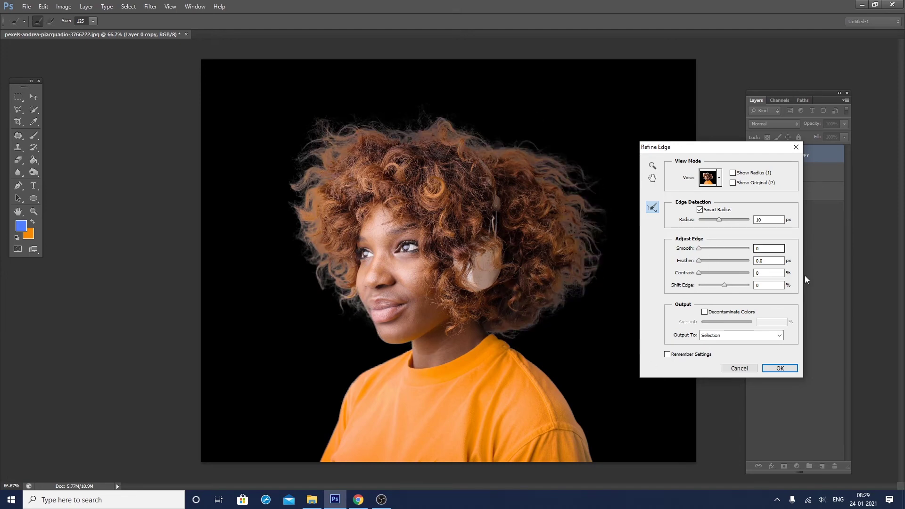
- Apply Decontaminate Colors at 80% with output to a new layer with layer mask
left_click(704, 312)
left_click(771, 324)
key("BackSpace")
key("BackSpace")
type("80")
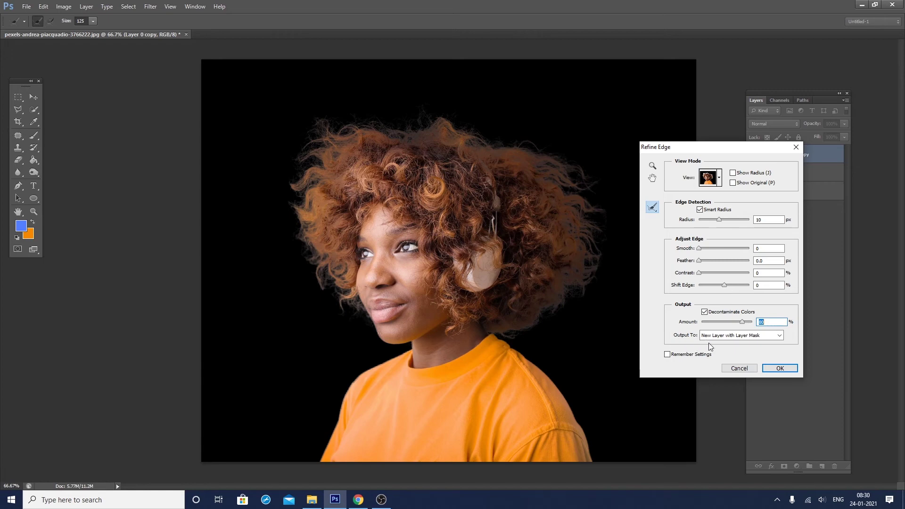
left_click(724, 337)
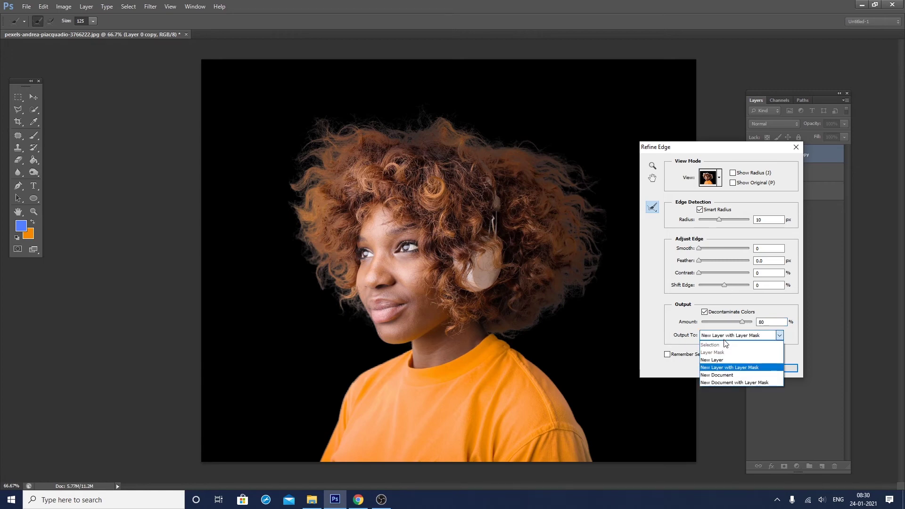
left_click(740, 373)
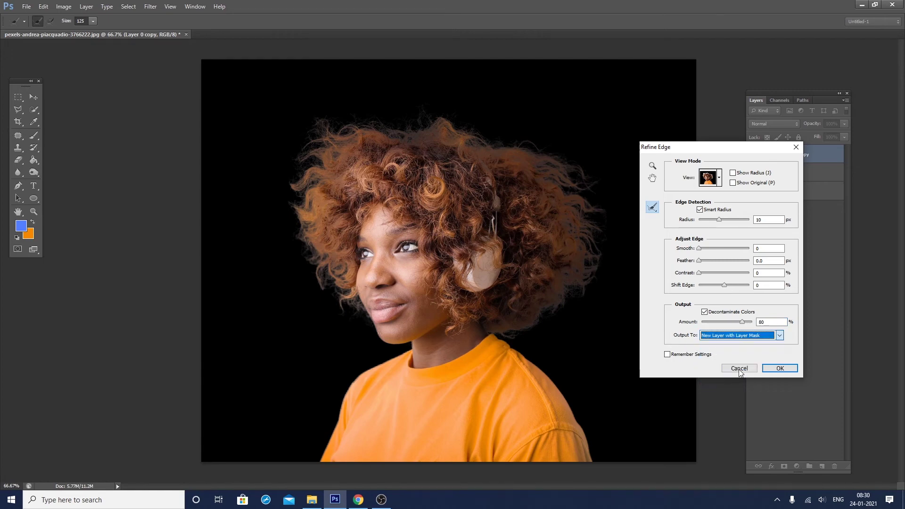
left_click(777, 372)
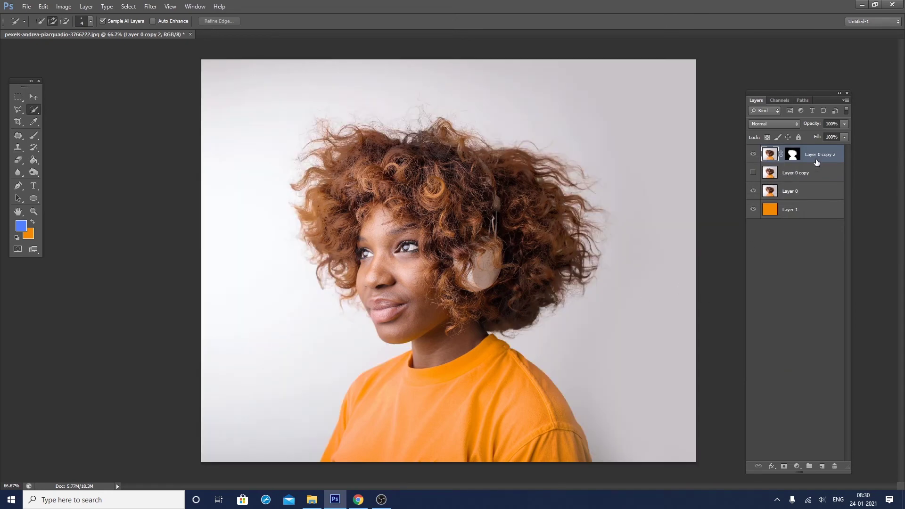
- Duplicate the masked layer and merge both copies into Layer 0 copy 3
key("ctrl+j")
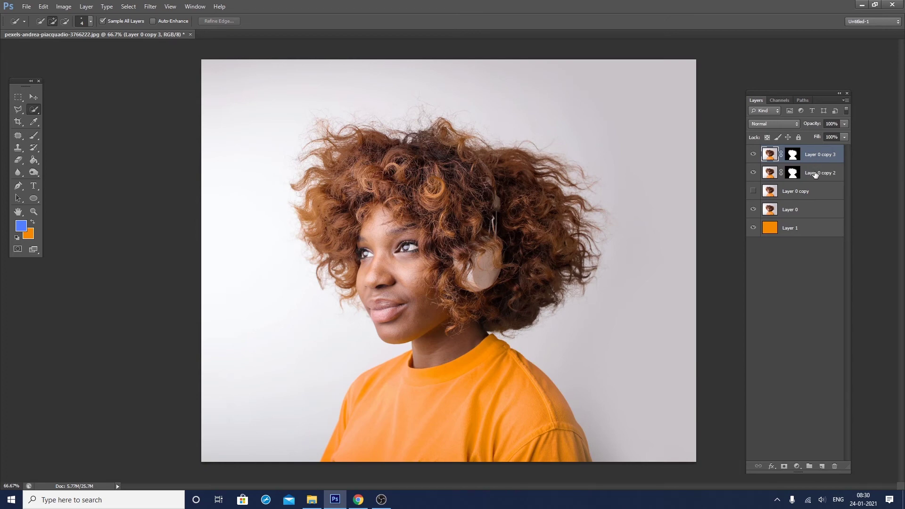
left_click(815, 174, "shift")
key("ctrl+e")
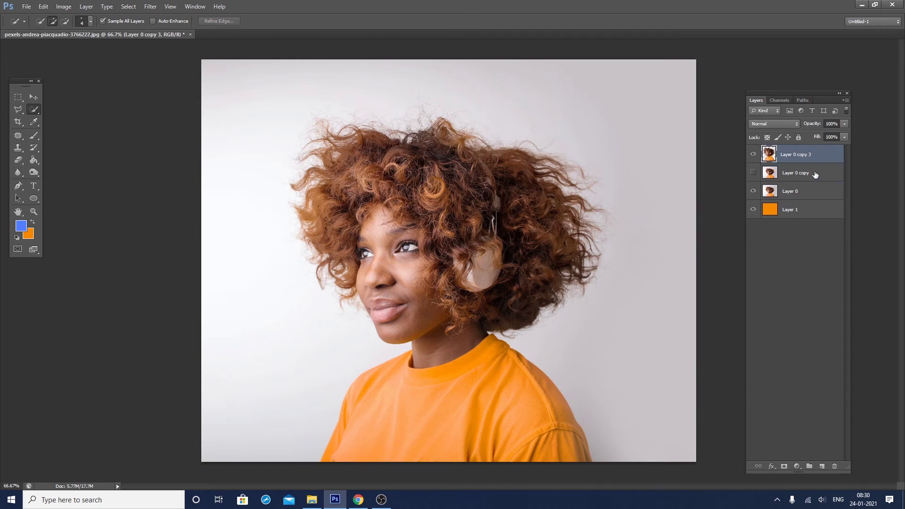
- Hide Layer 0 and the orange layer to view the cut-out on transparency, then return to Chrome
left_click(753, 191)
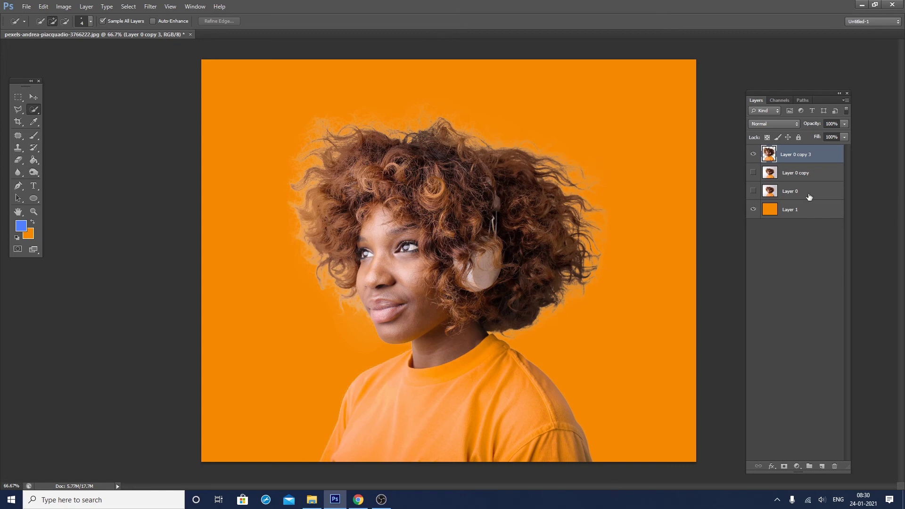
left_click(753, 209)
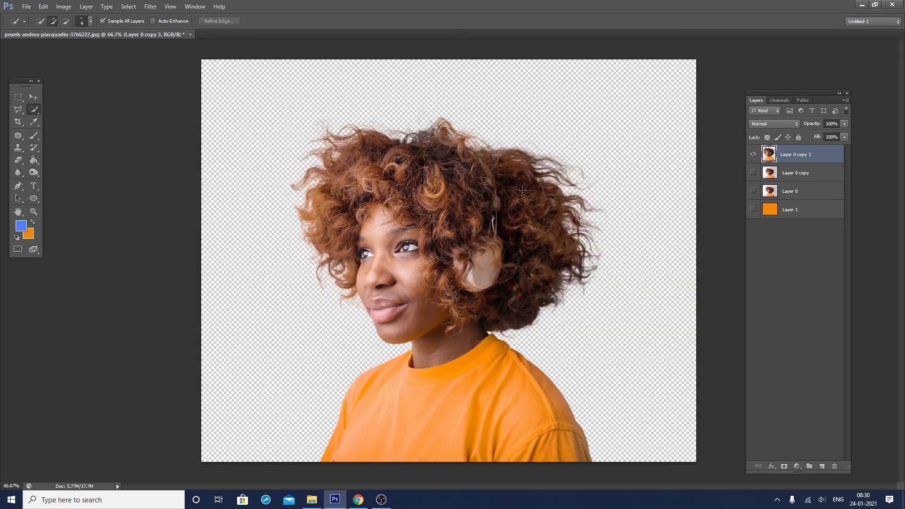
key("ctrl+minus")
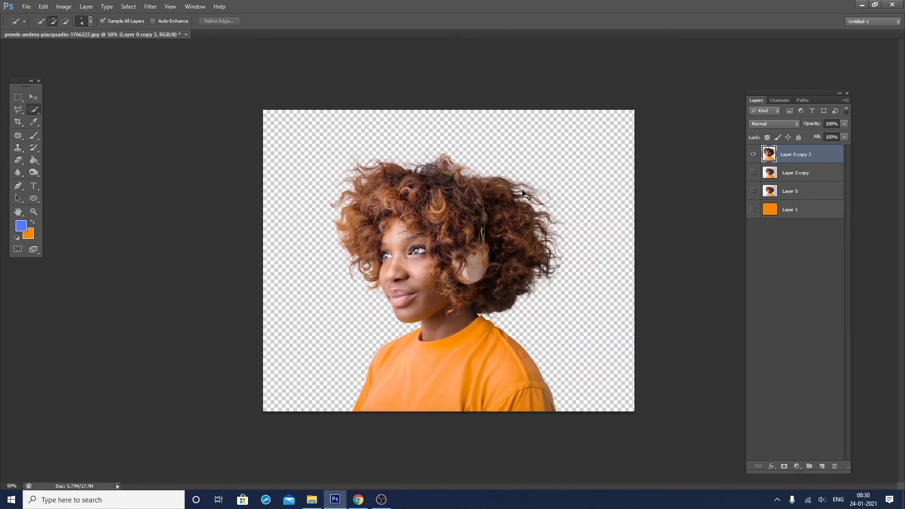
key("ctrl+plus")
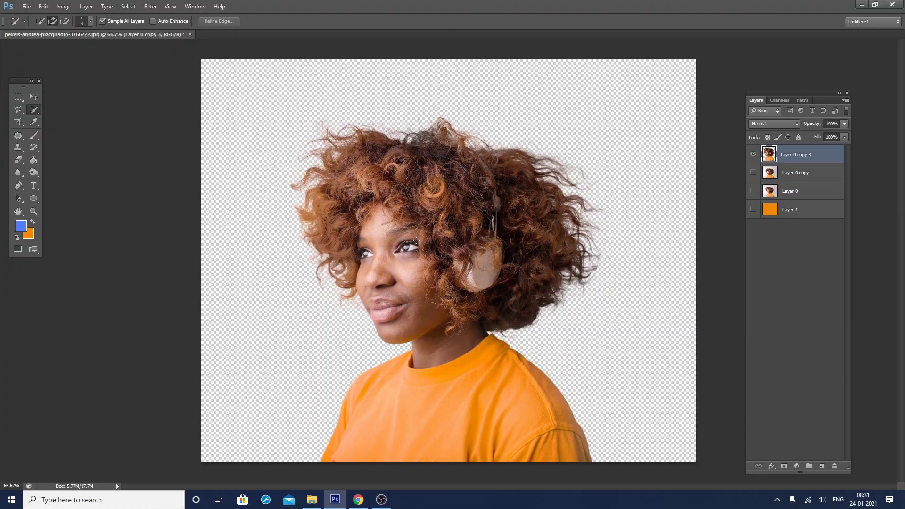
left_click(358, 500)
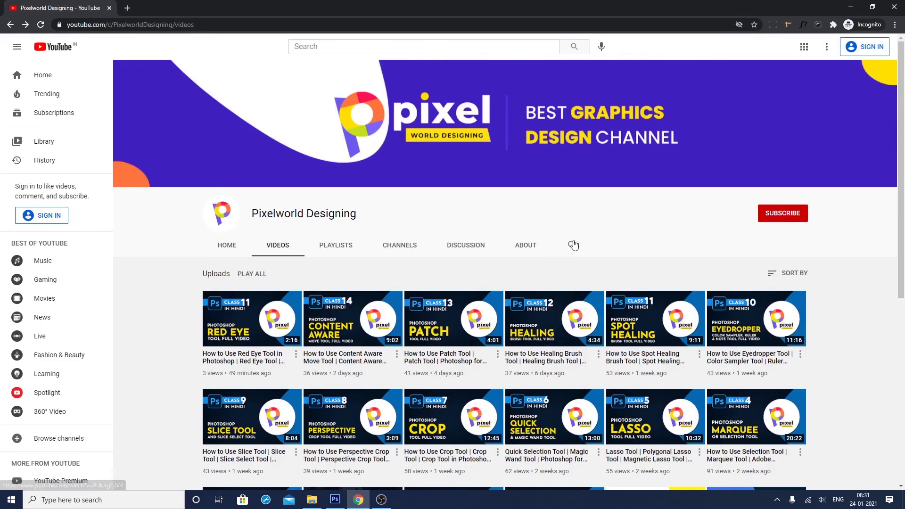